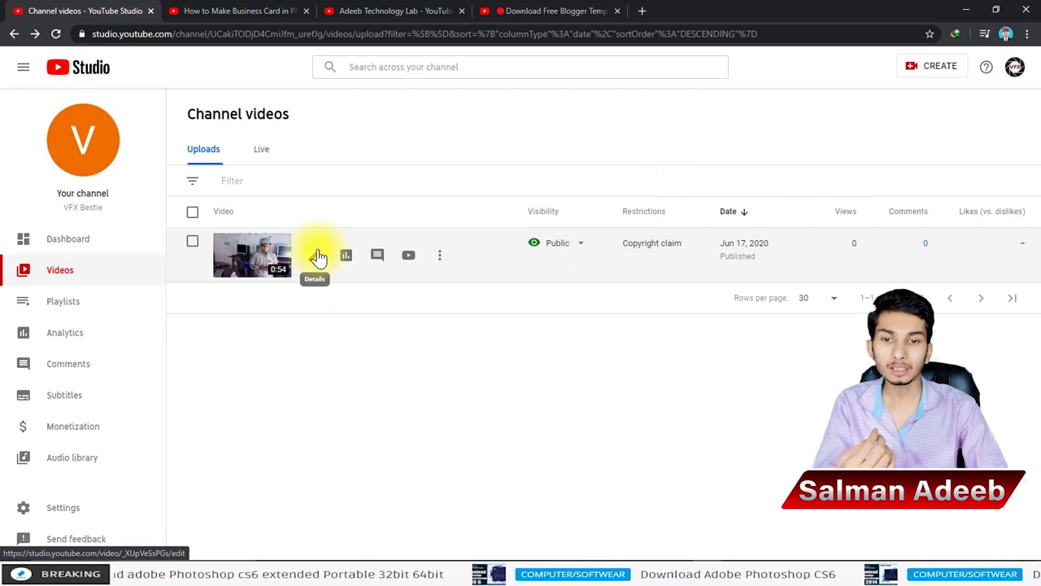
Step: Check the VFX Bestie video's copyright restriction, then select the video and review the actions available for it
mouse_move(650, 241)
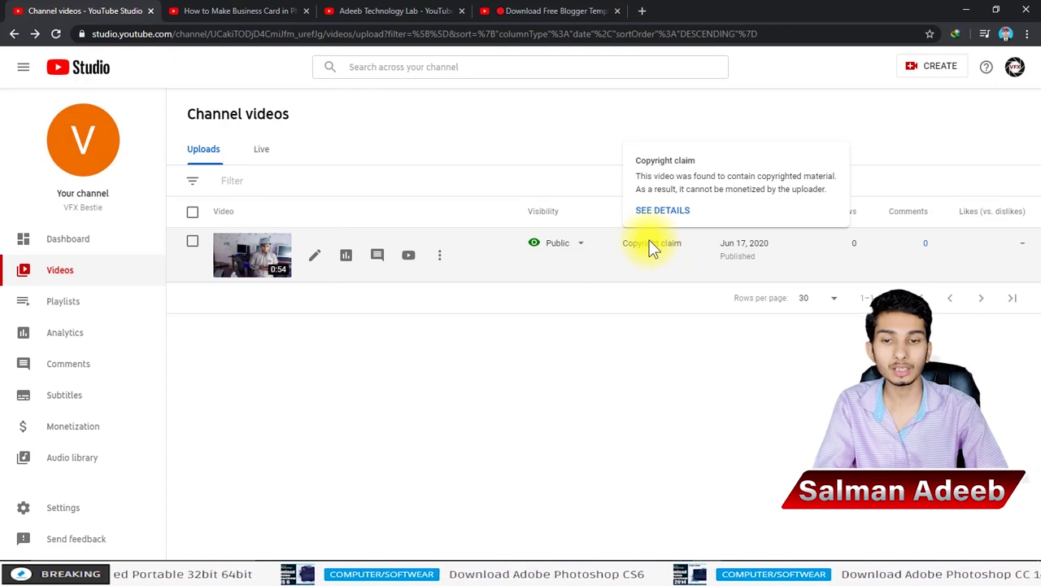
left_click(646, 253)
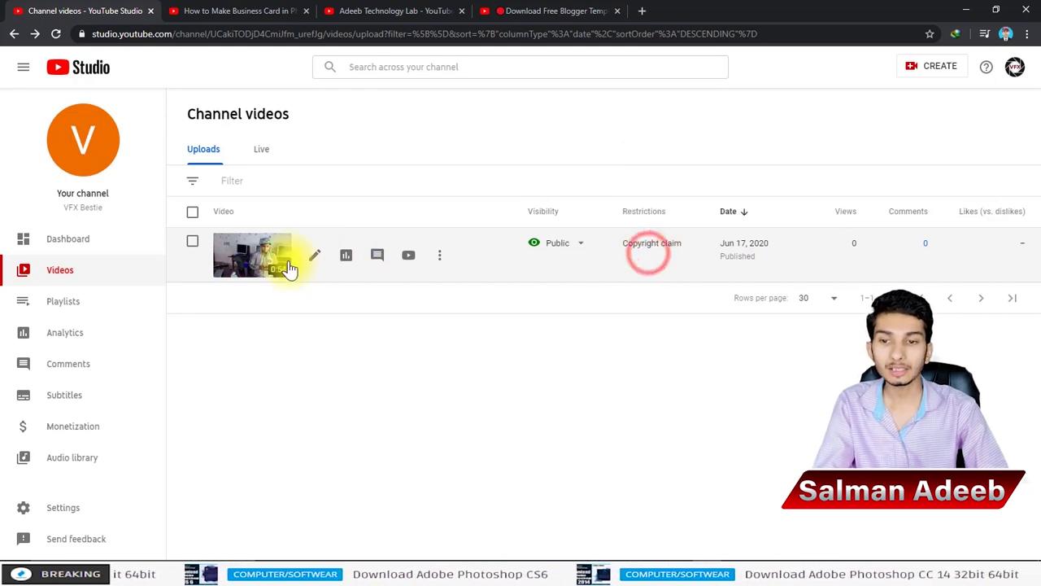
mouse_move(649, 243)
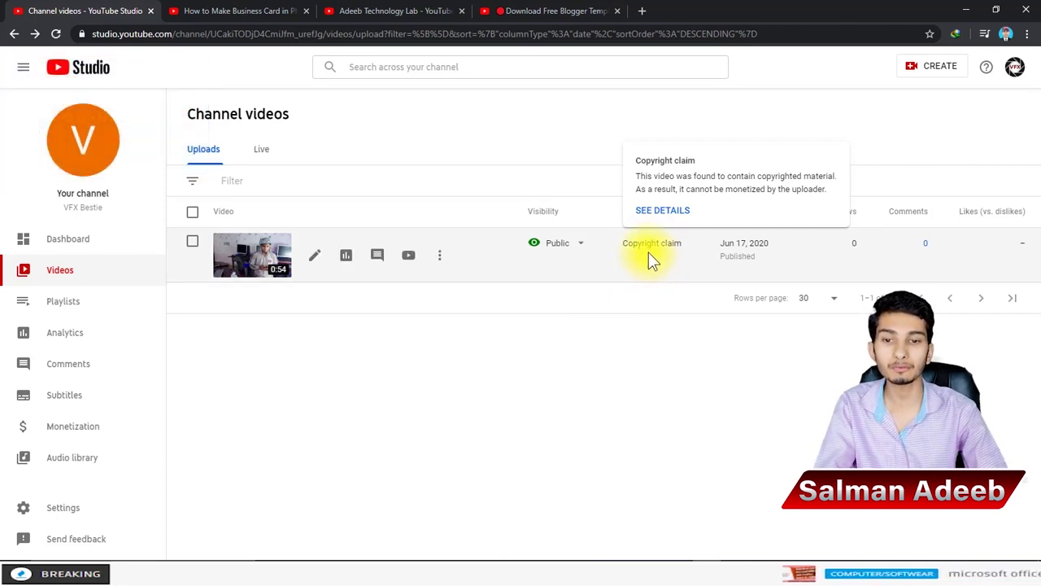
left_click(192, 241)
left_click(440, 296)
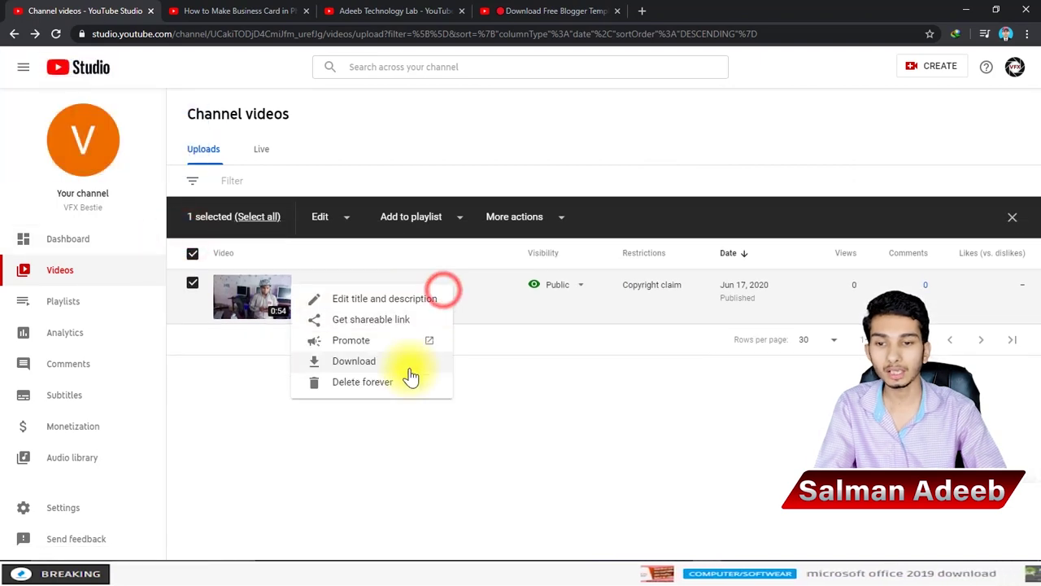
left_click(515, 216)
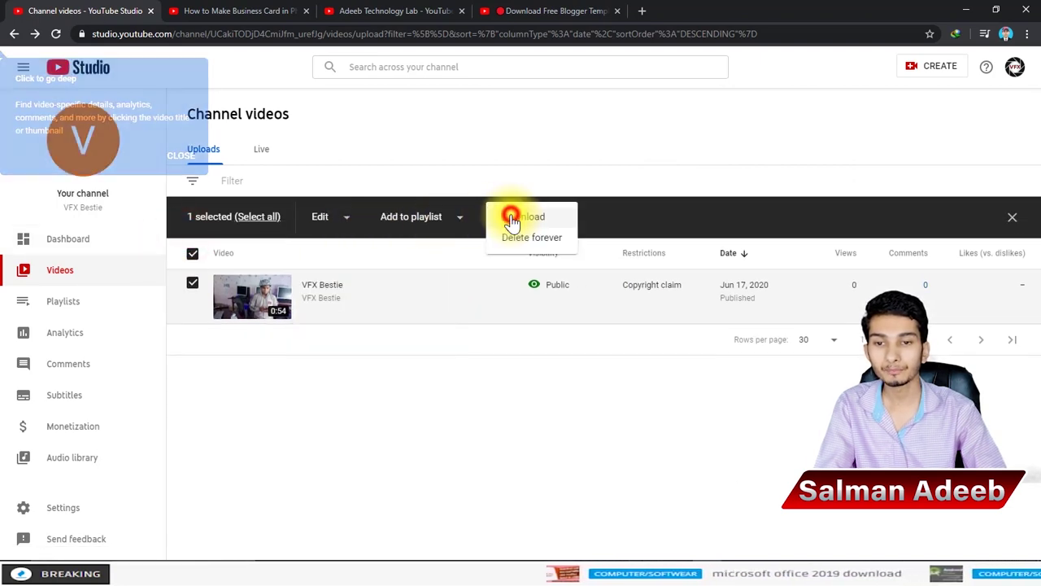
left_click(504, 392)
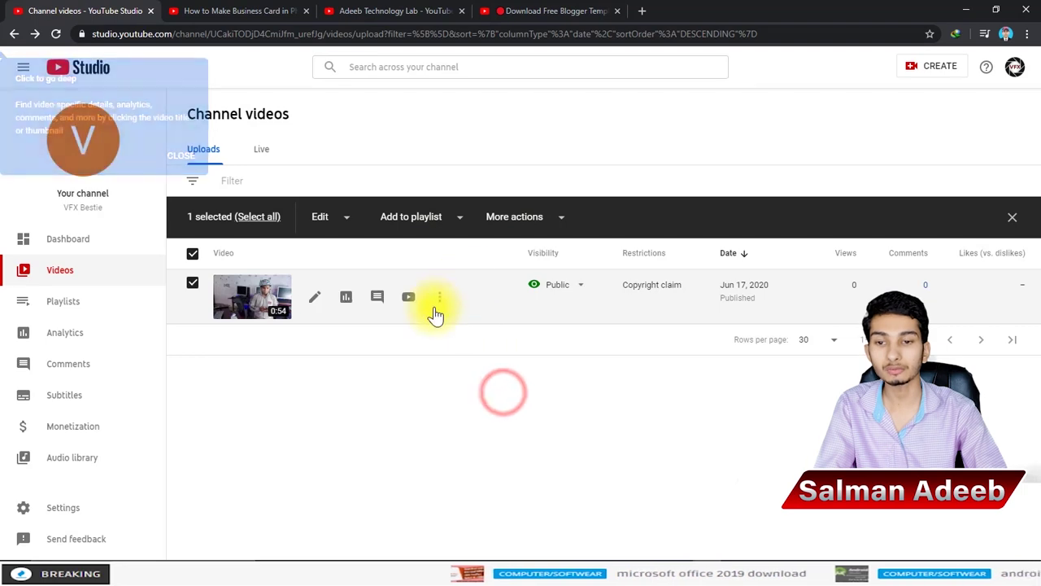
left_click(442, 298)
left_click(620, 350)
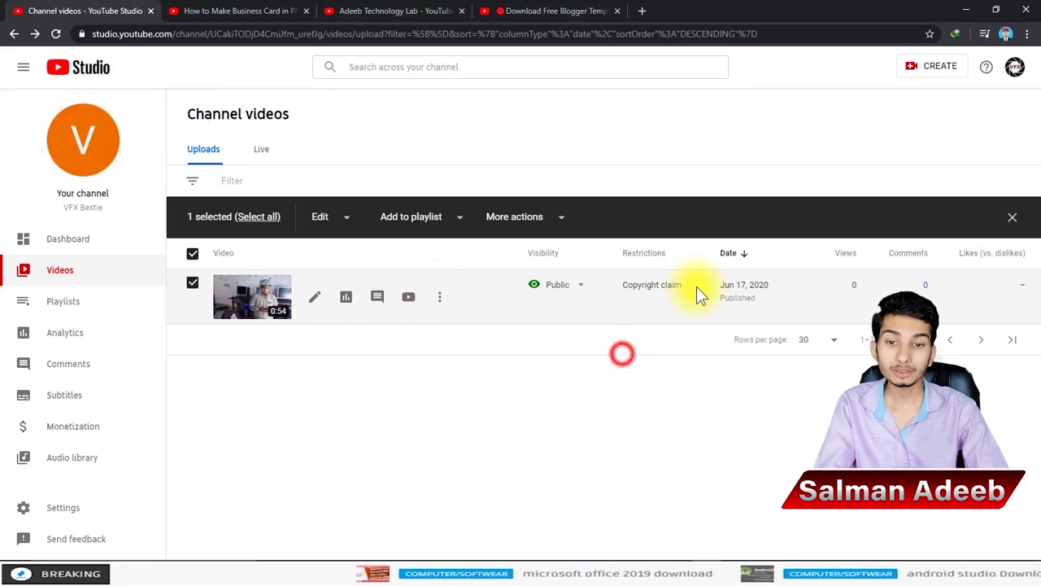
Step: Open the copyright claim details of the VFX Bestie video and jump the preview to the claimed 0:05 – 0:48 segment
mouse_move(660, 286)
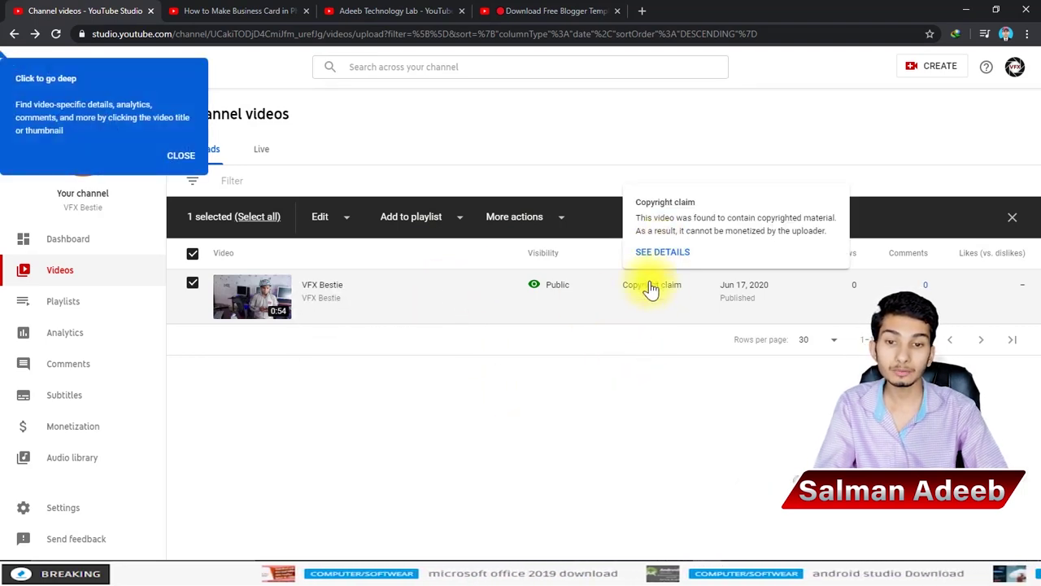
left_click(656, 253)
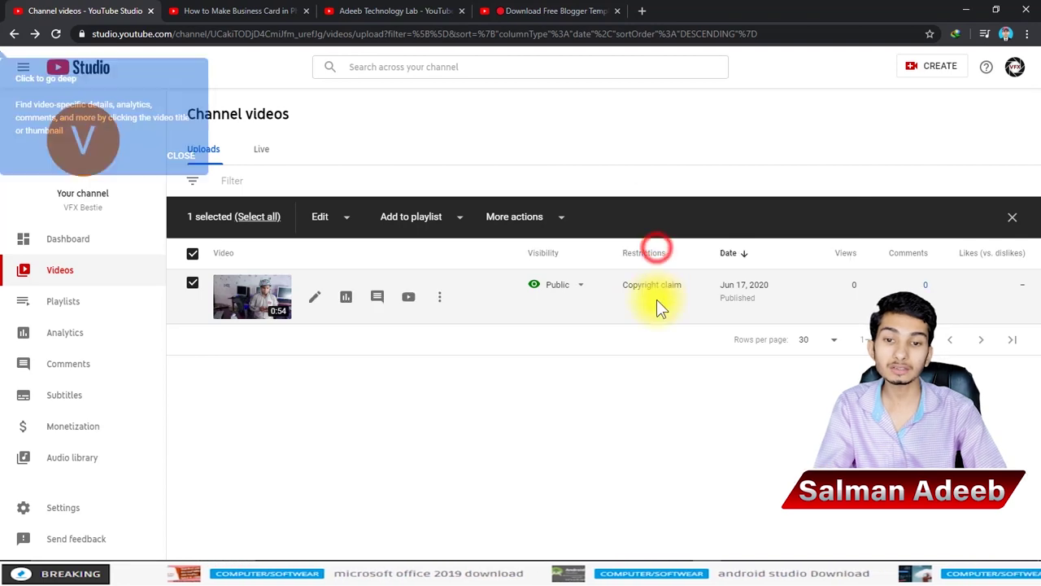
left_click(662, 253)
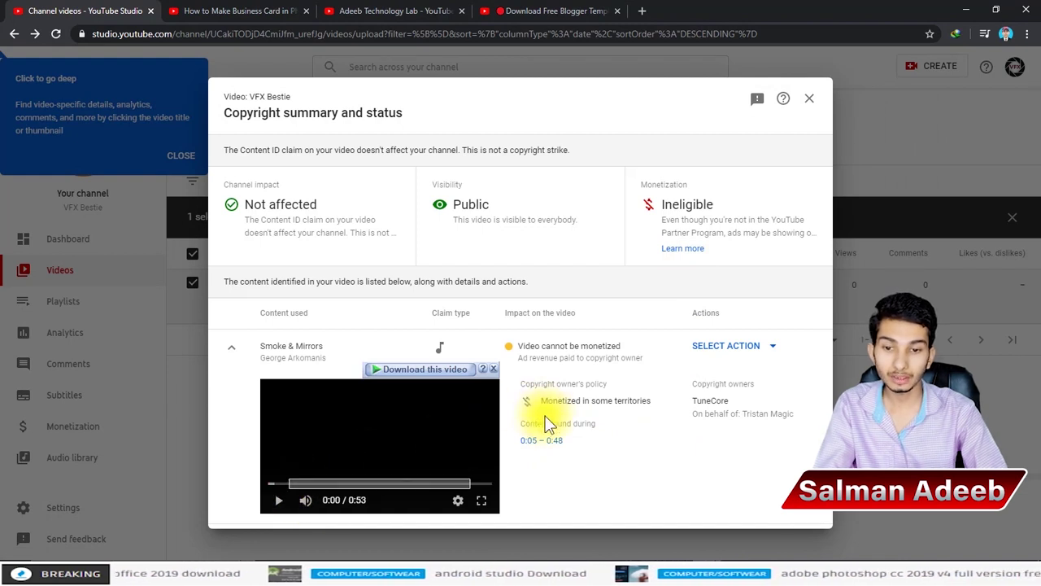
left_click_drag(531, 427, 598, 424)
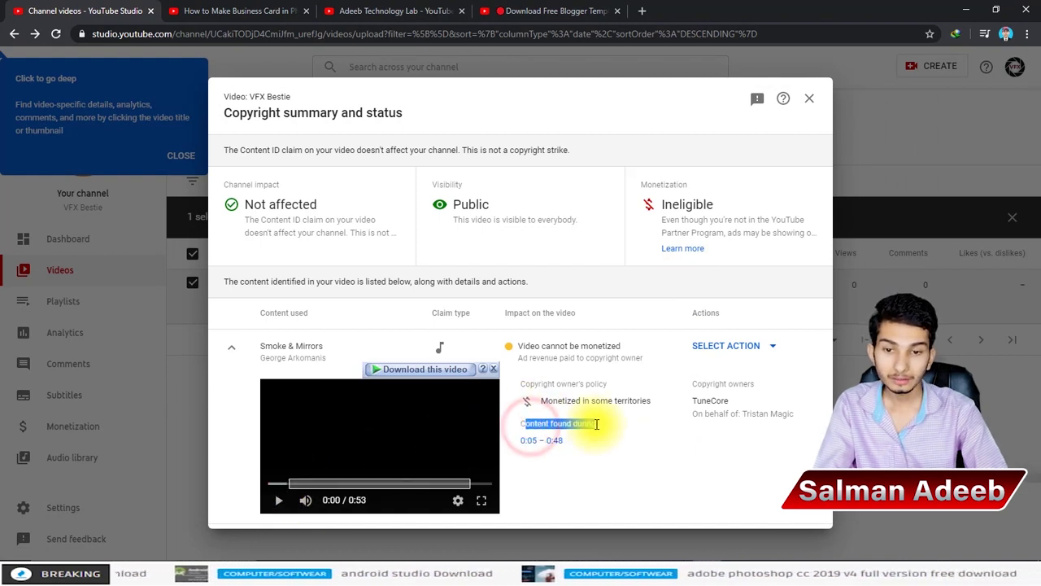
left_click(557, 440)
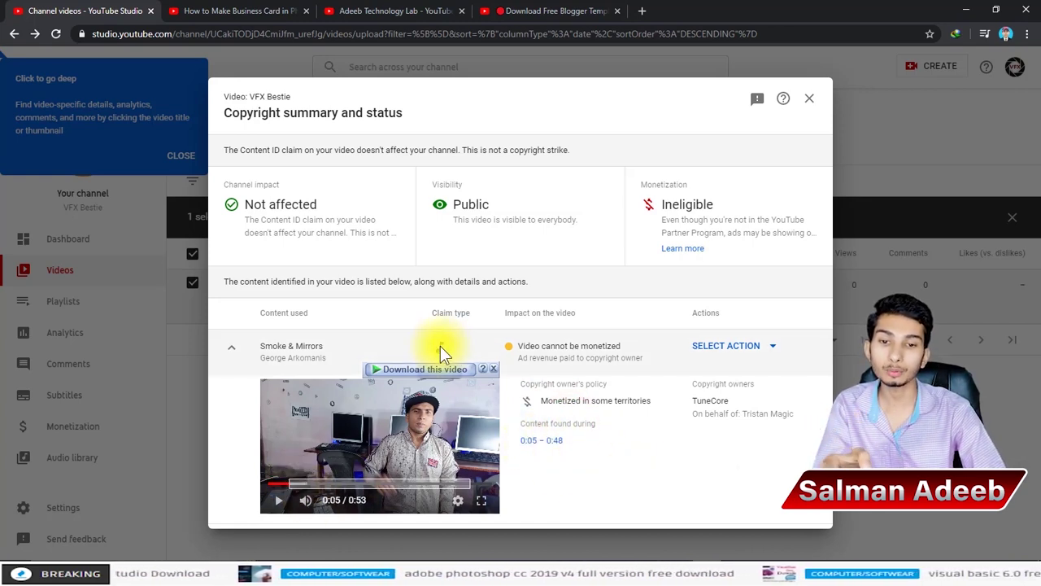
left_click(493, 368)
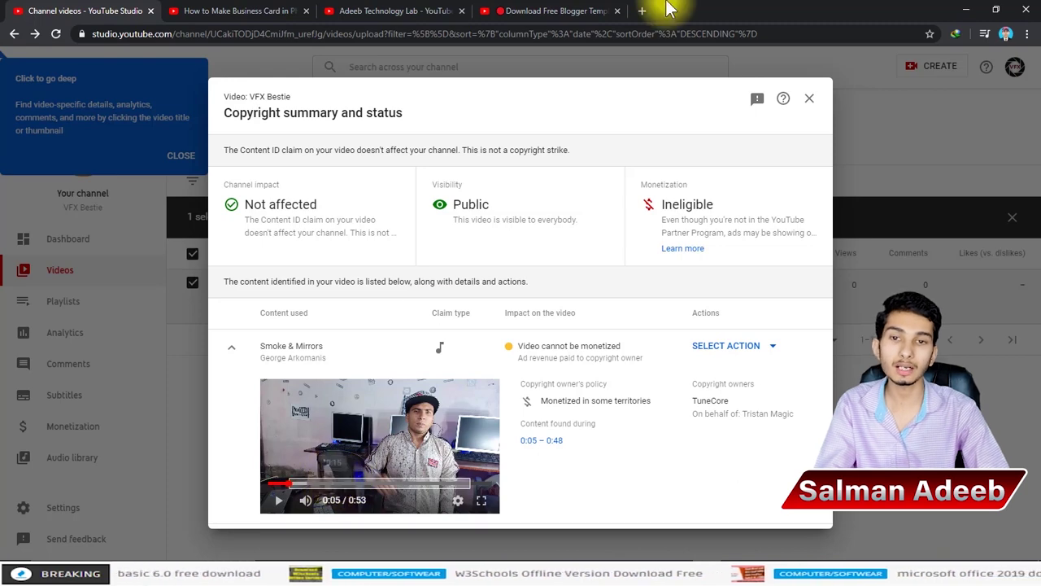
Step: Search YouTube for "ncs music" and browse the results for copyright-free tracks
left_click(521, 9)
left_click(354, 64)
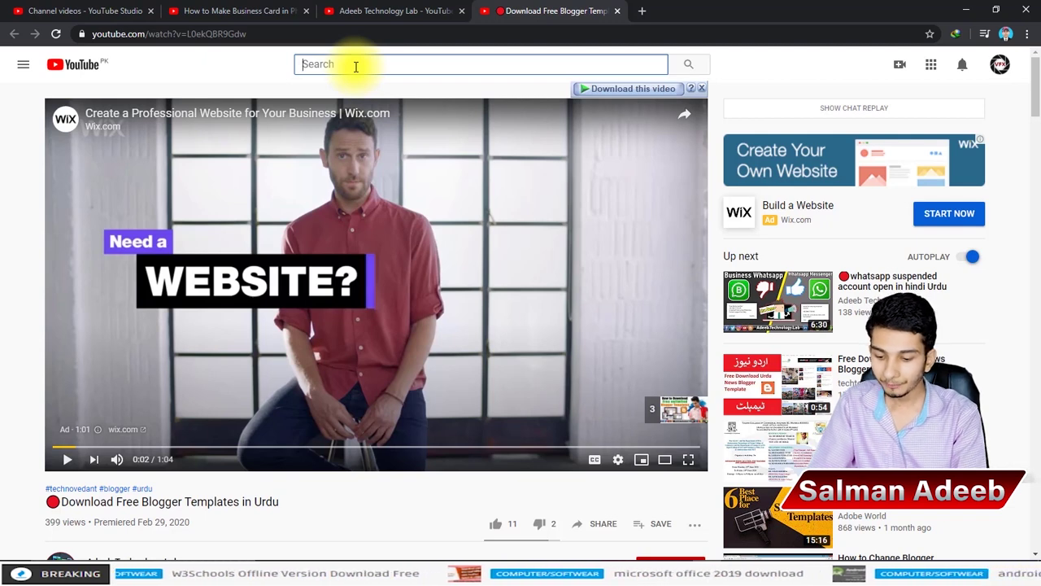
type("ncs")
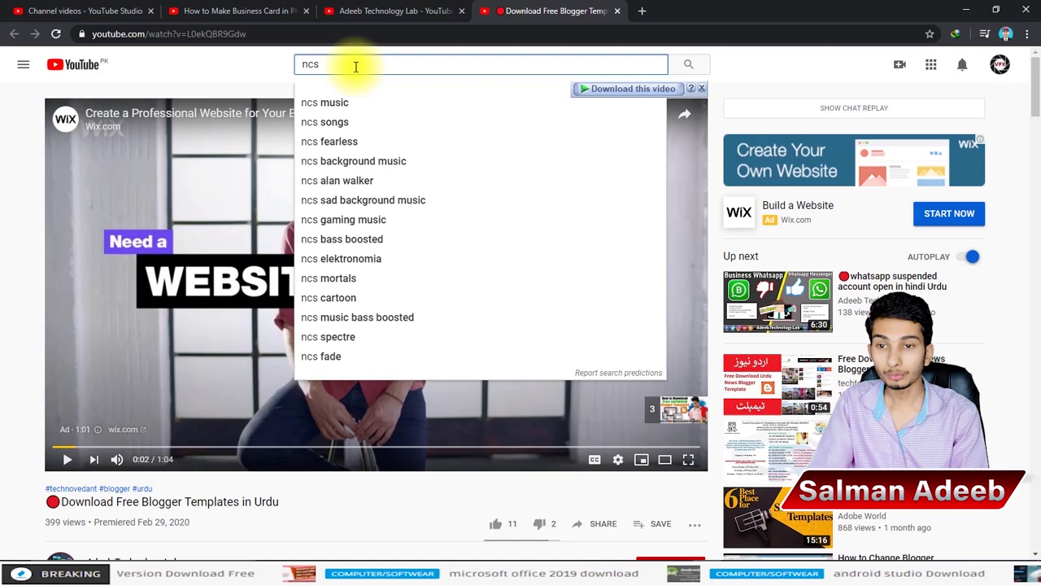
key("Down")
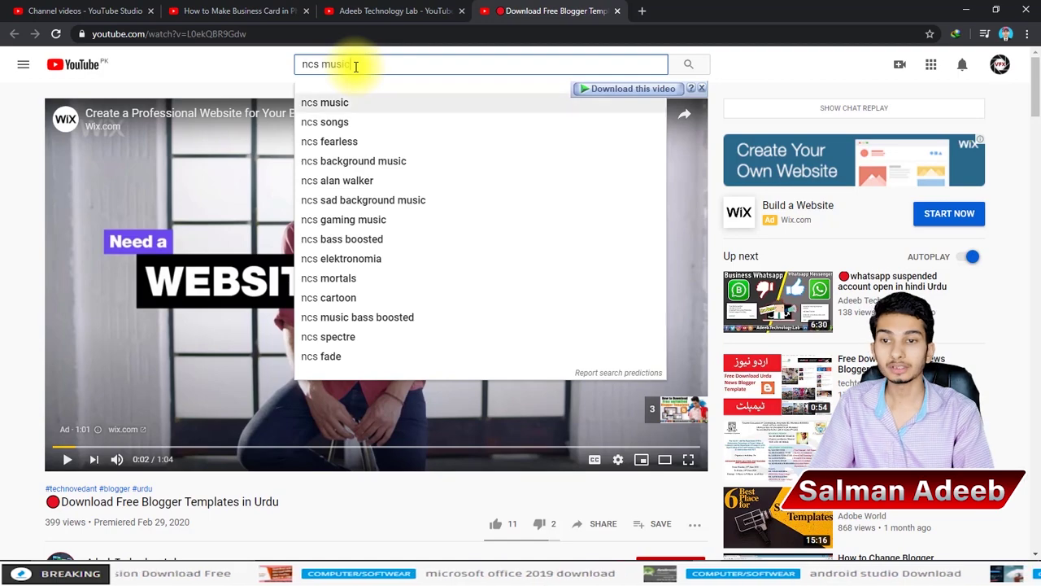
key("Return")
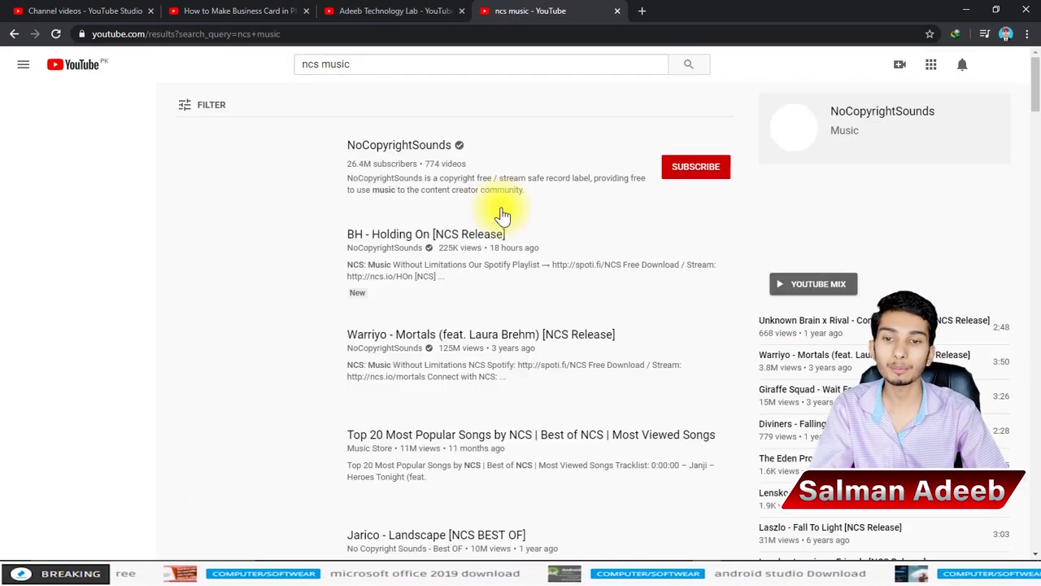
scroll(528, 223, "down", 5)
scroll(528, 224, "down", 8)
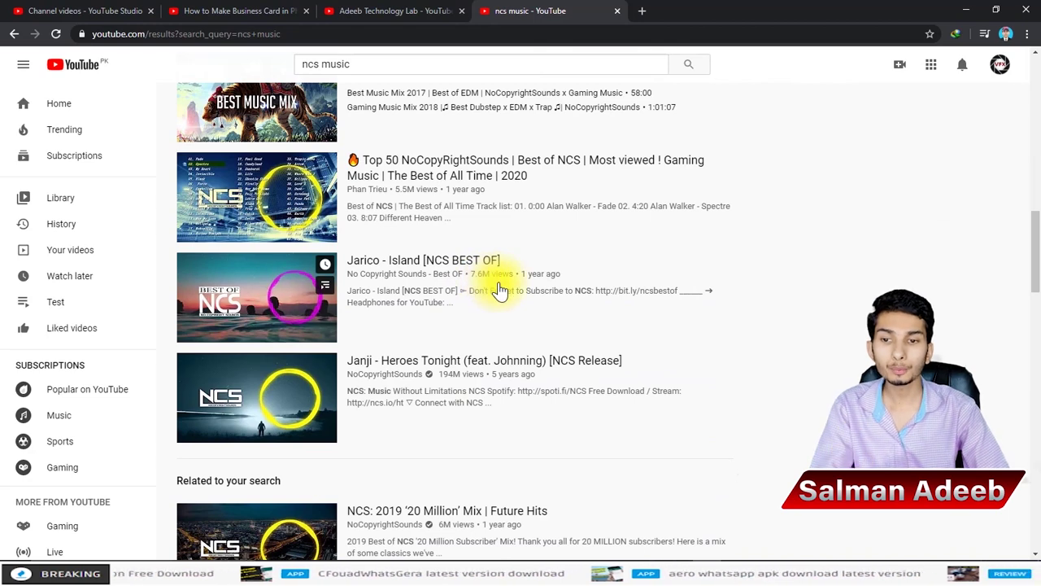
scroll(502, 277, "down", 5)
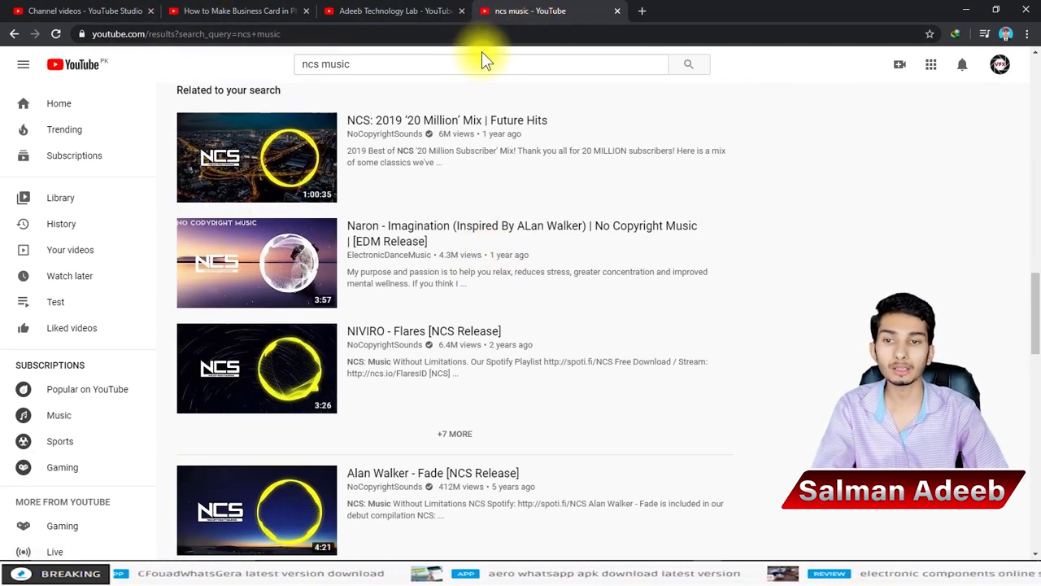
left_click(358, 10)
key("ctrl+Tab")
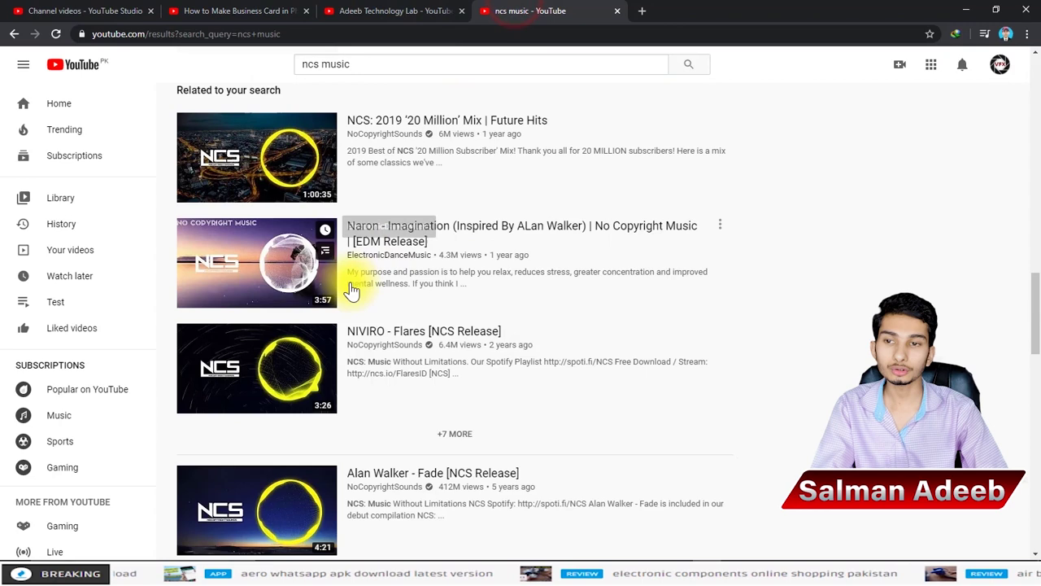
left_click(257, 10)
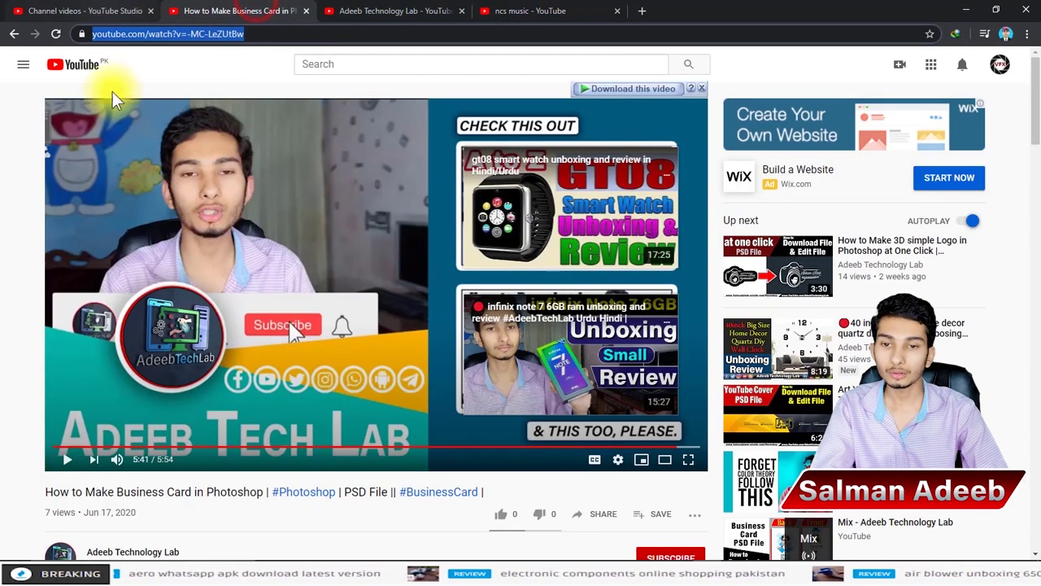
key("ctrl+shift+Tab")
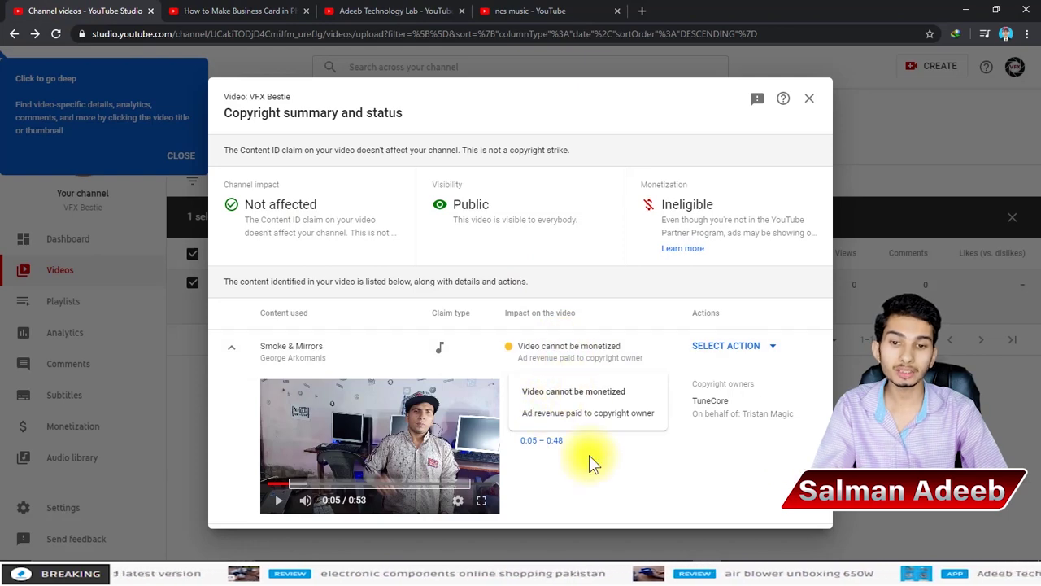
left_click(536, 10)
Step: Return to the copyright summary, choose Replace song for the Smoke & Mirrors claim and inspect the claimed segment in the audio editor
left_click(98, 11)
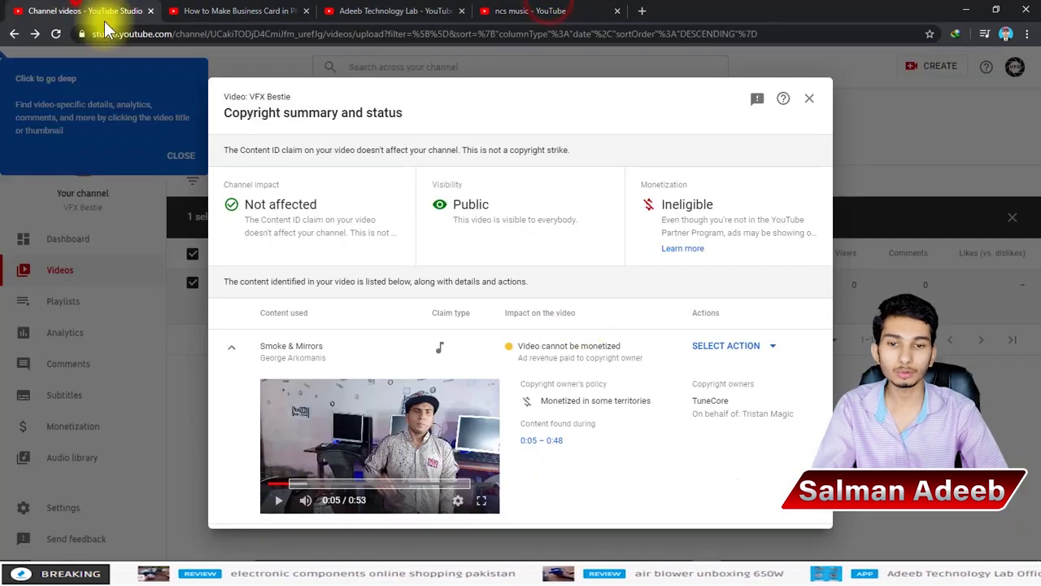
left_click(764, 345)
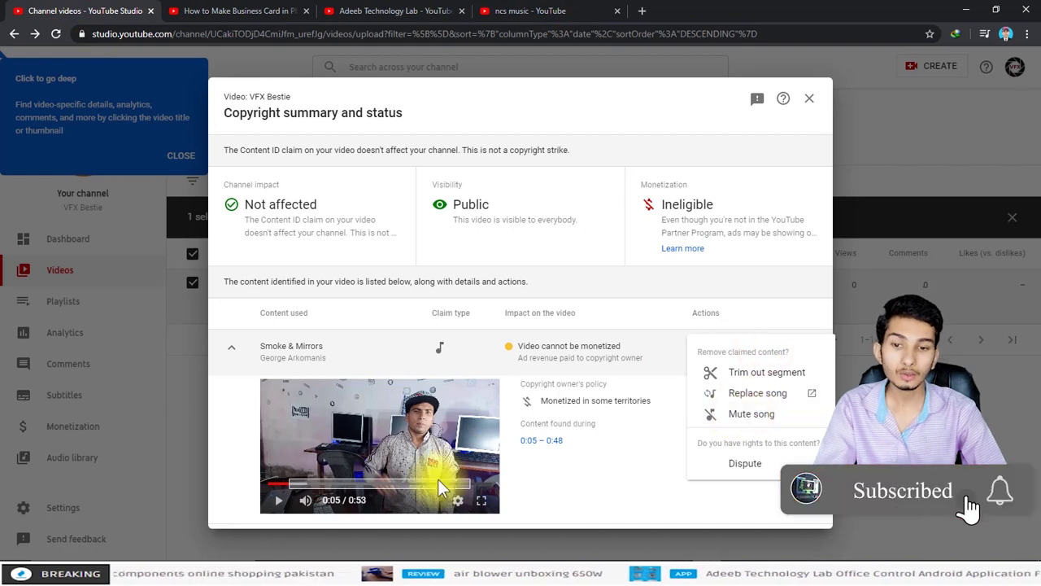
left_click(754, 396)
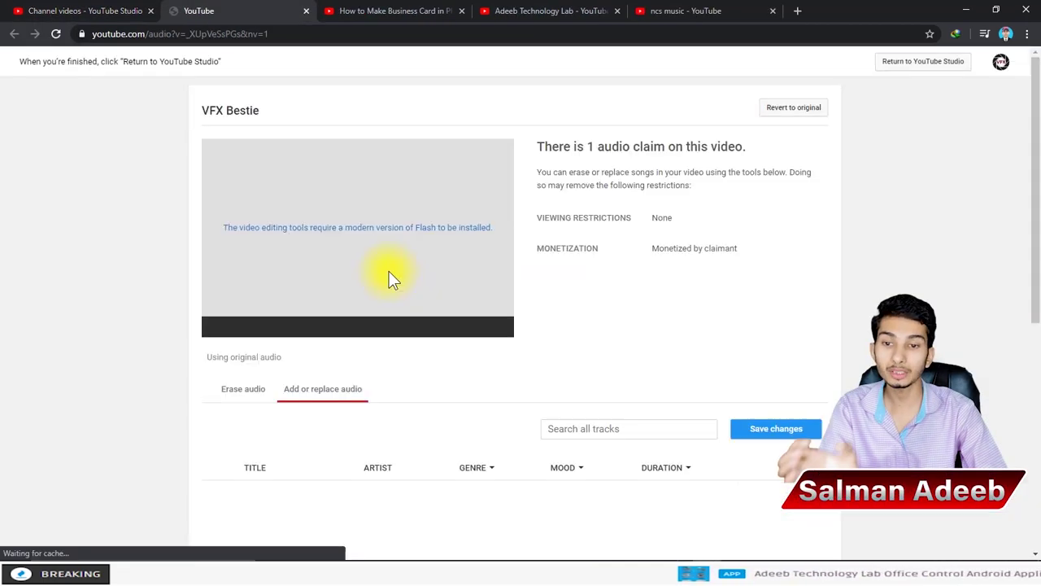
mouse_move(390, 327)
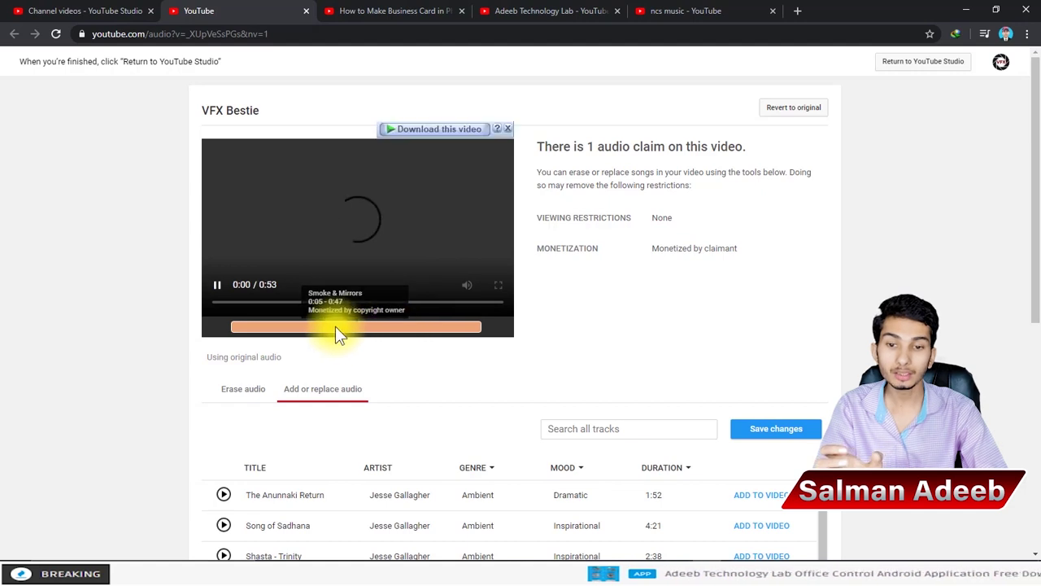
left_click(643, 428)
left_click(382, 325)
Step: Erase the claimed Smoke & Mirrors song from the VFX Bestie video's audio and save the edit
left_click(242, 390)
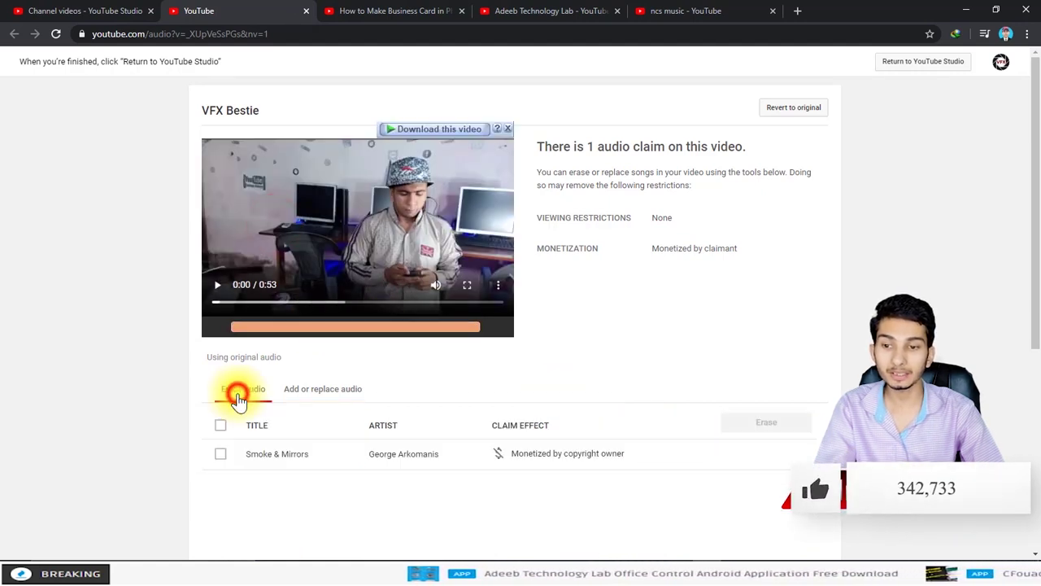
left_click(221, 453)
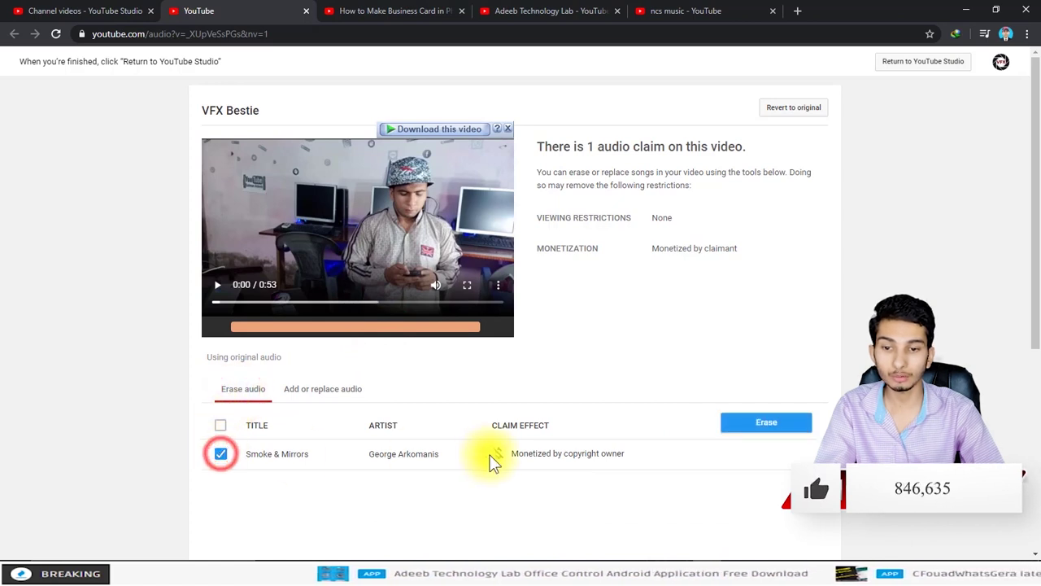
left_click(780, 420)
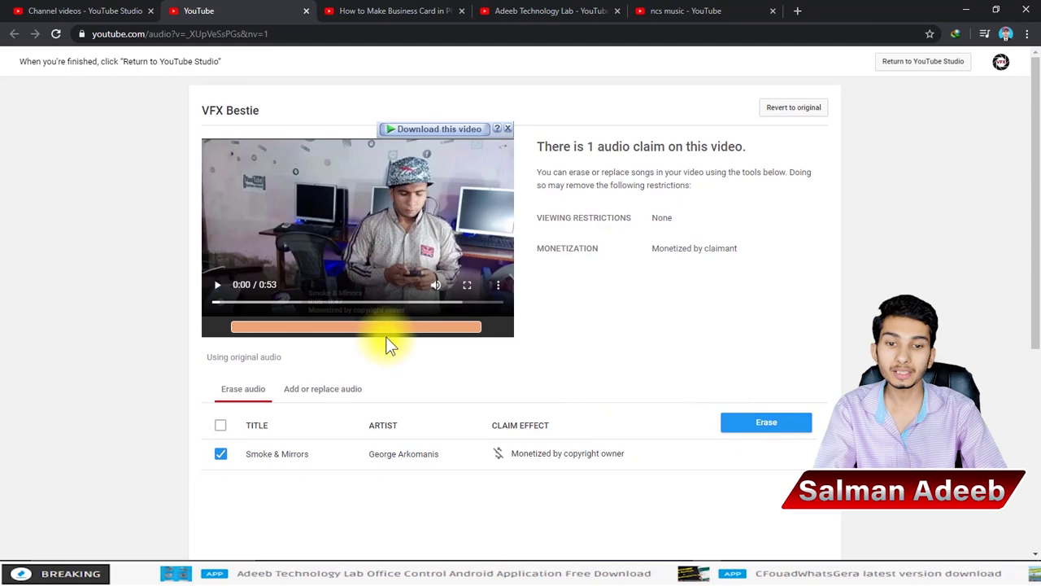
left_click(751, 429)
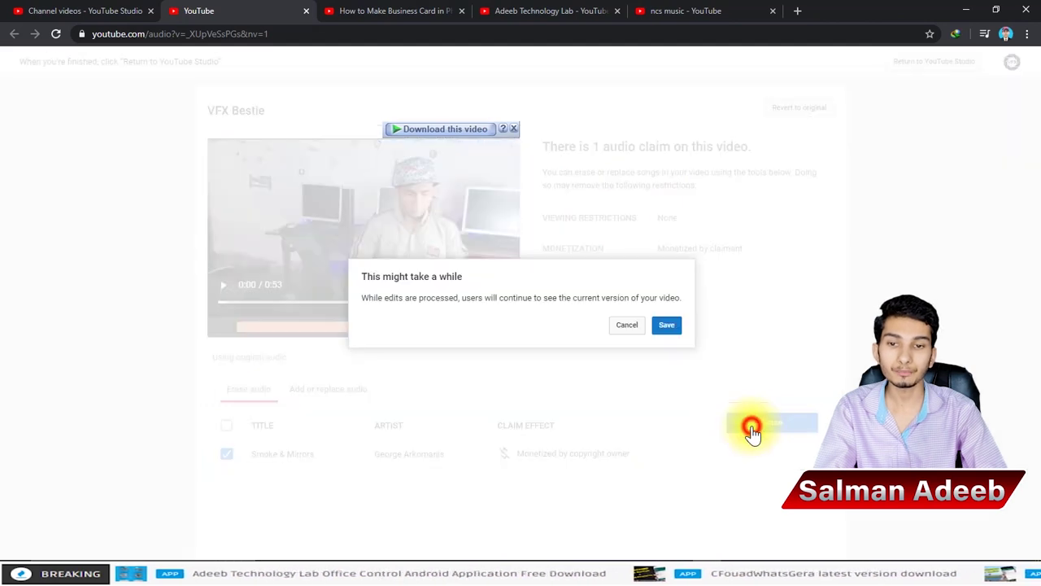
left_click(668, 326)
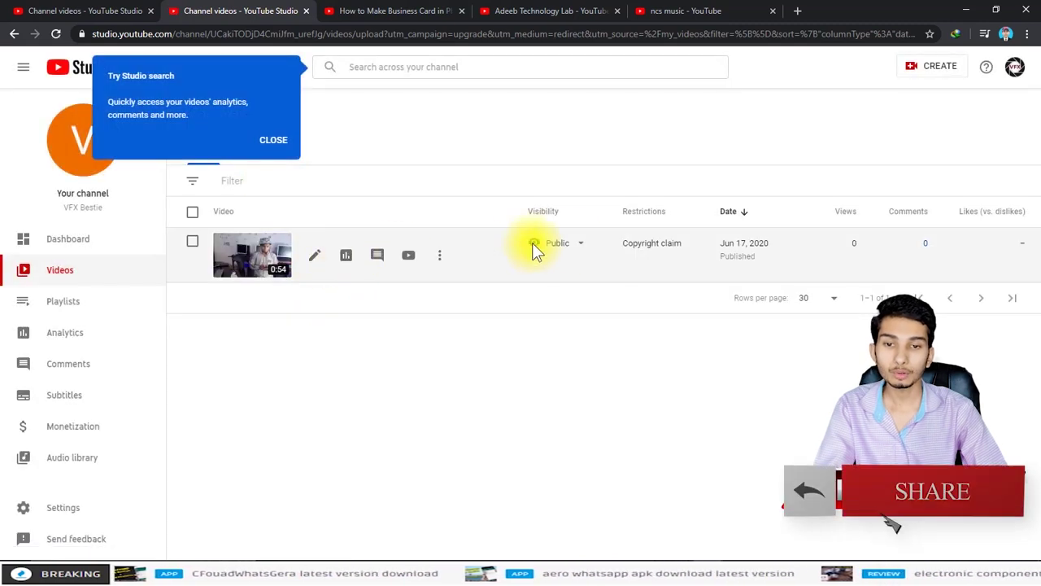
Step: Reopen the VFX Bestie video's copyright claim details and check the copyright owners and the available actions
mouse_move(655, 245)
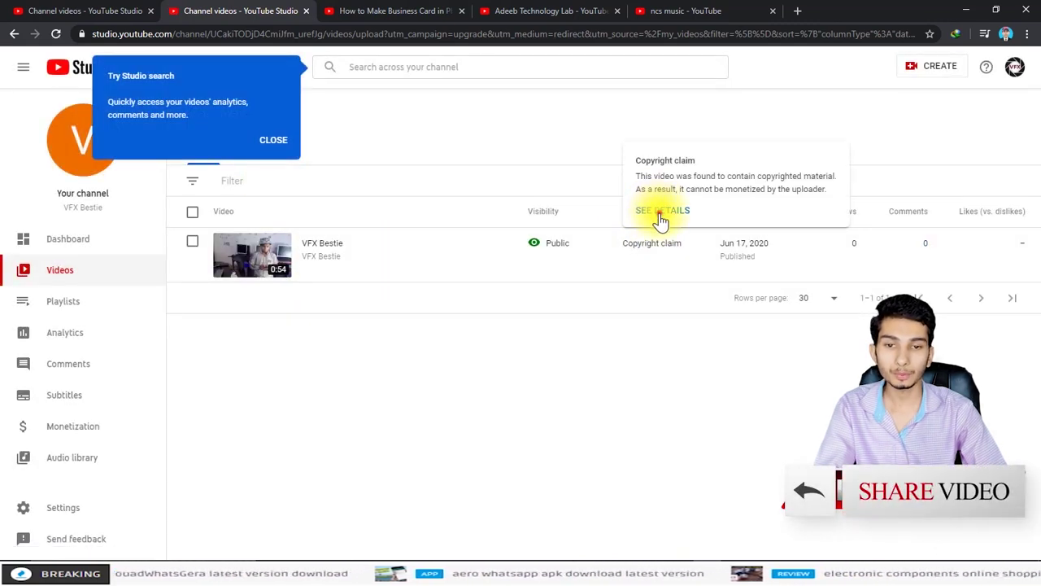
left_click(657, 210)
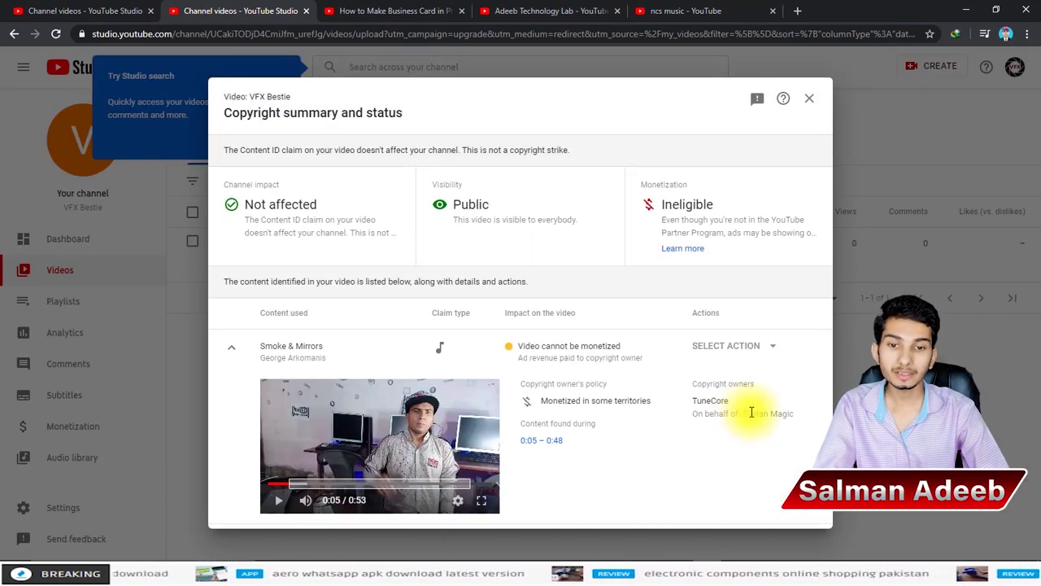
left_click_drag(742, 414, 793, 413)
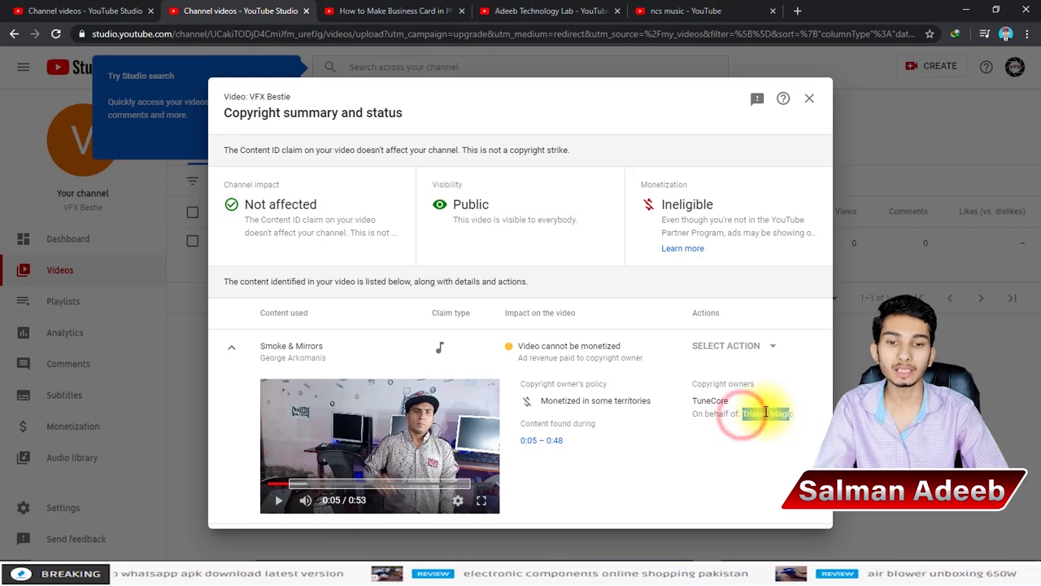
left_click(705, 394)
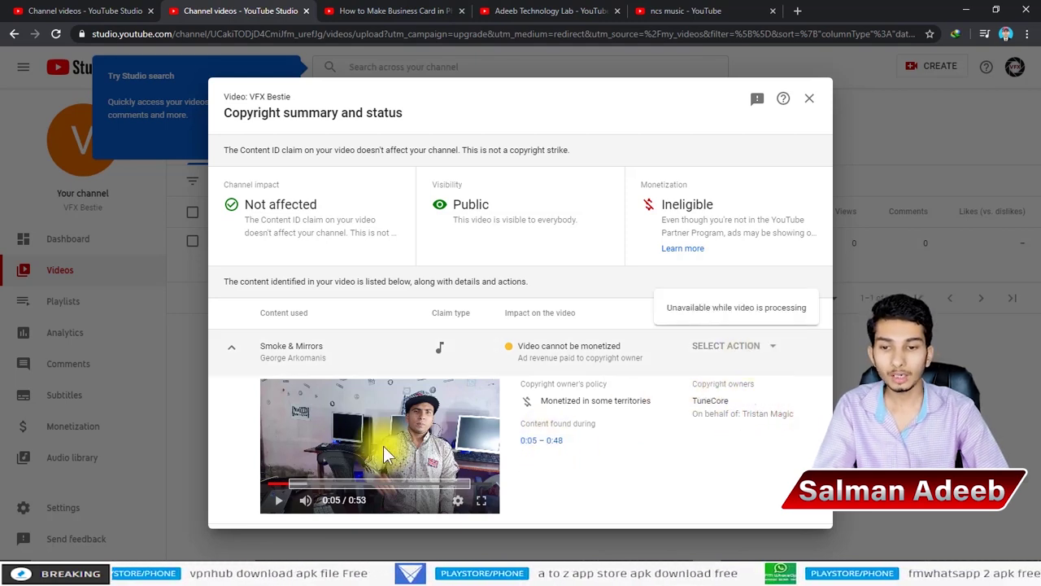
Step: Try to open the Replace song editor again for the Smoke & Mirrors claim, and close the extra page it opens
left_click(772, 346)
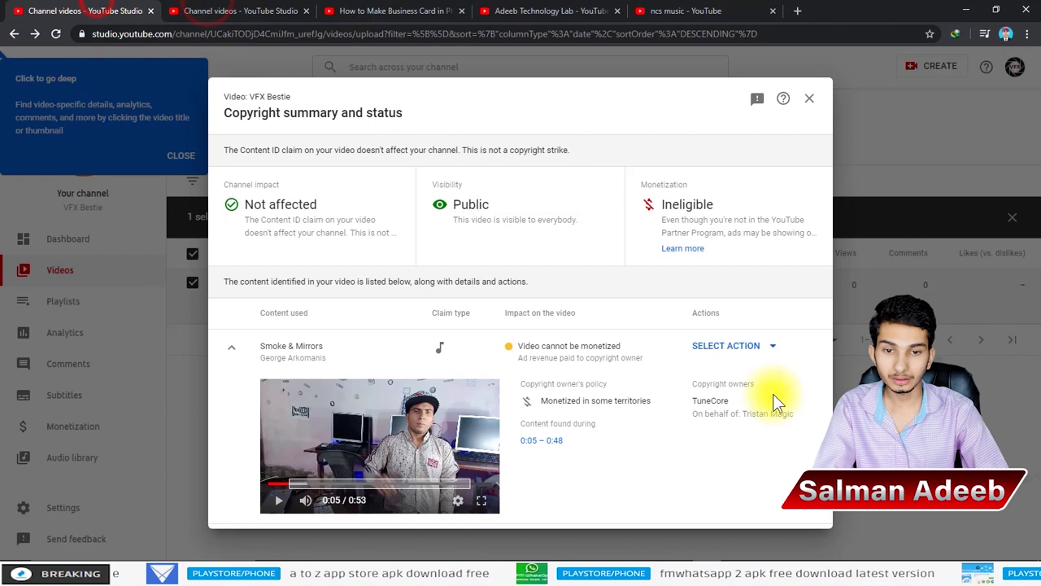
left_click(770, 346)
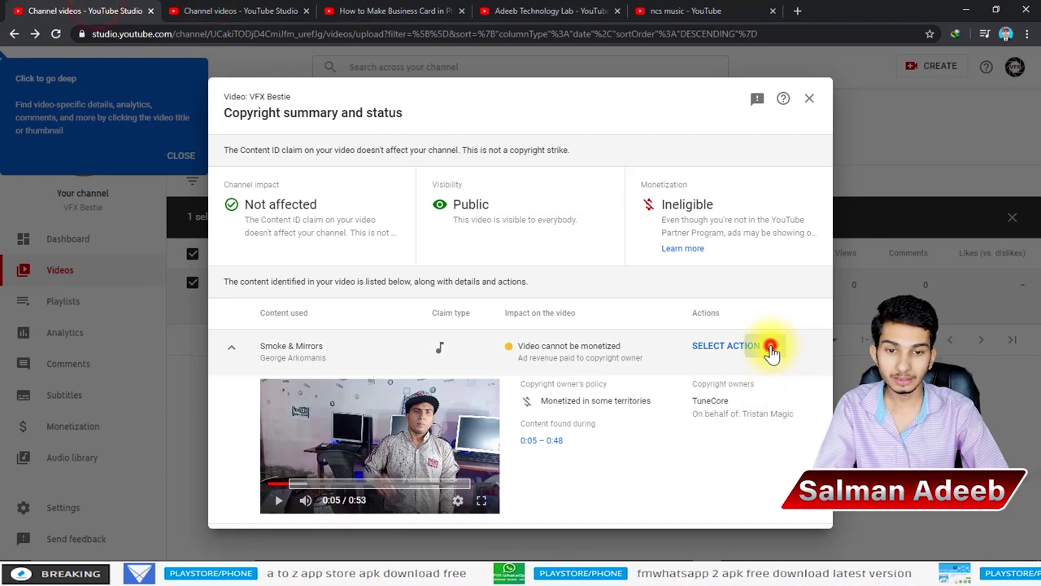
left_click(771, 348)
left_click(746, 395)
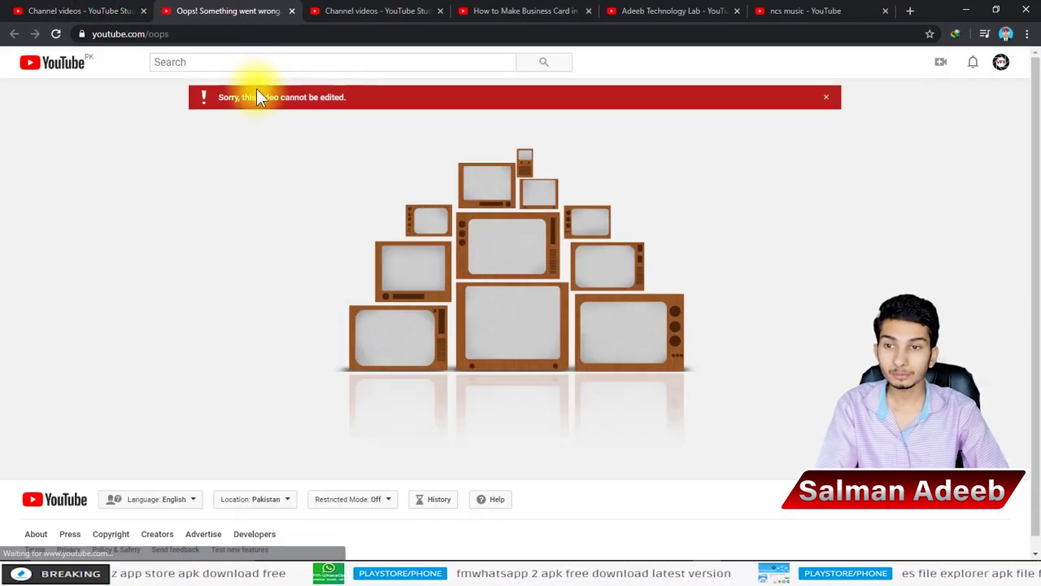
left_click(291, 11)
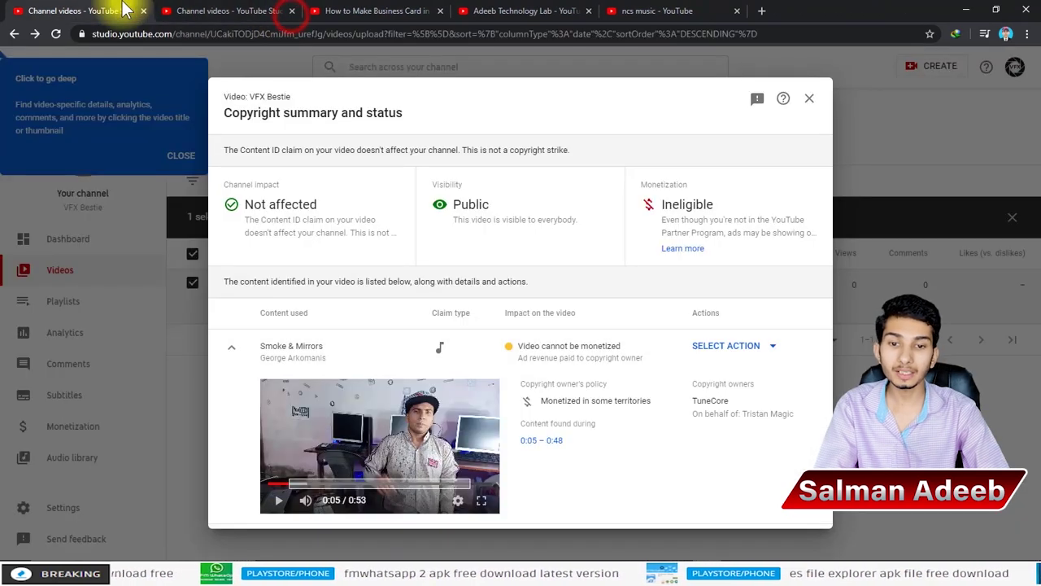
Step: Review the actions offered for removing or disputing the Smoke & Mirrors claim, and close the copyright summary
left_click(775, 348)
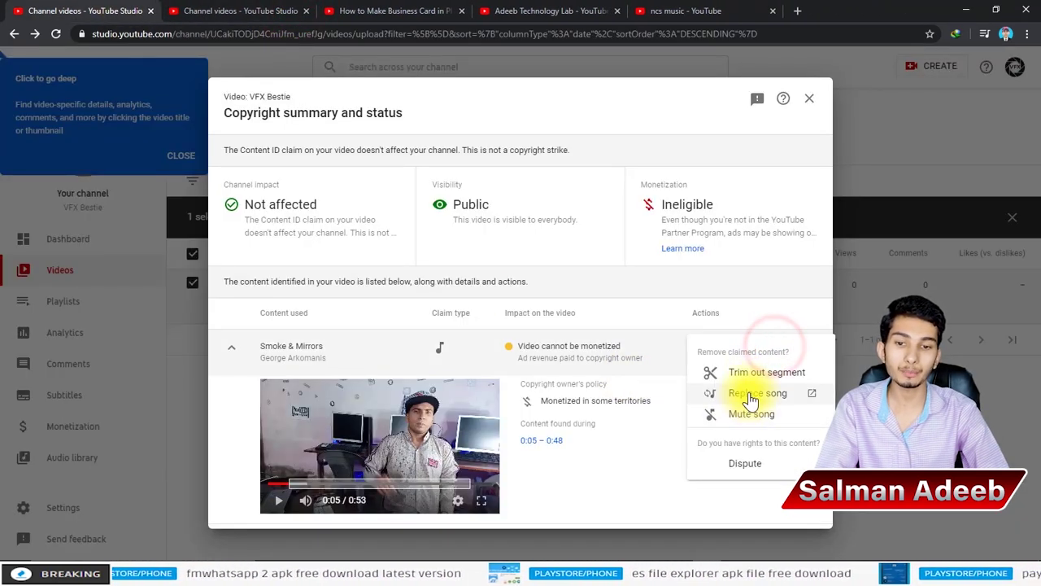
left_click(636, 478)
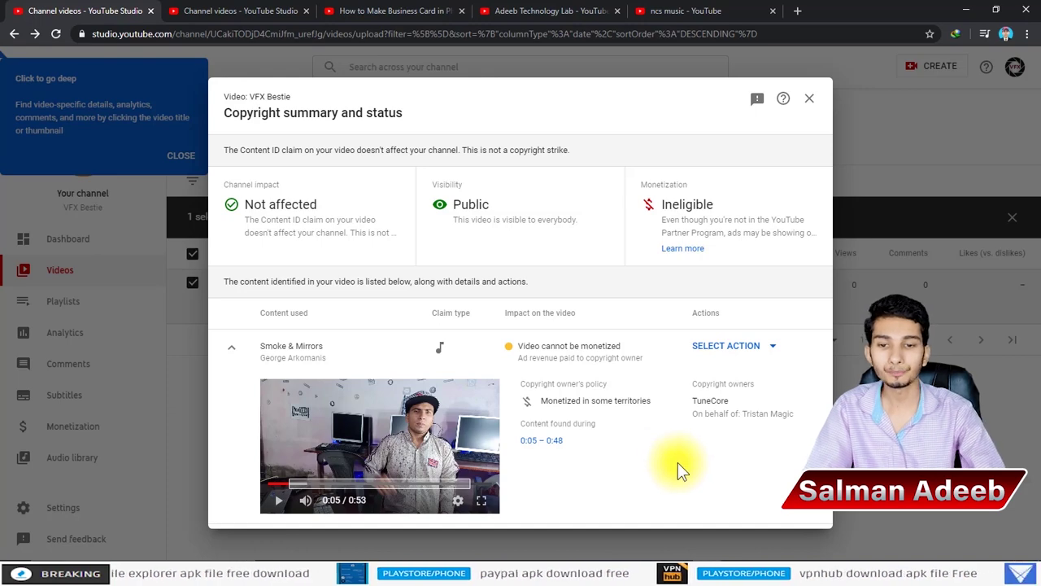
left_click(755, 344)
left_click(642, 477)
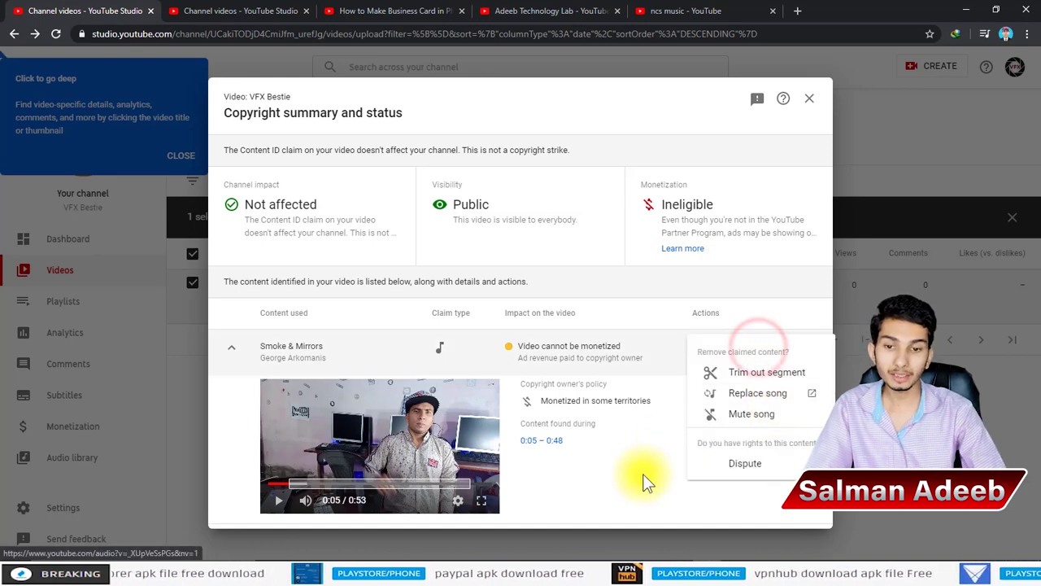
left_click(808, 101)
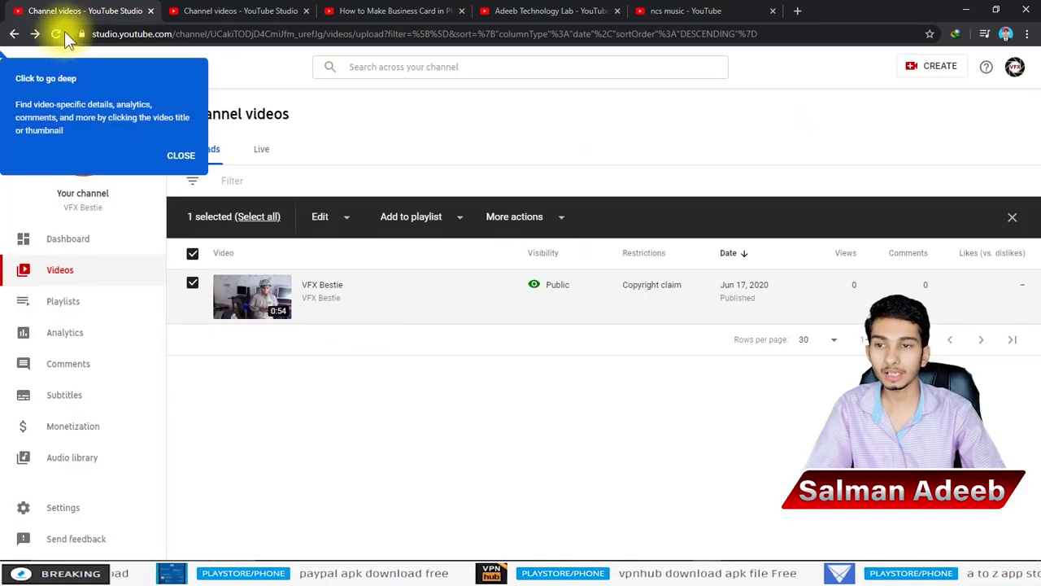
Step: Reload the channel videos list and check the VFX Bestie video's copyright claim details for available actions
left_click(58, 35)
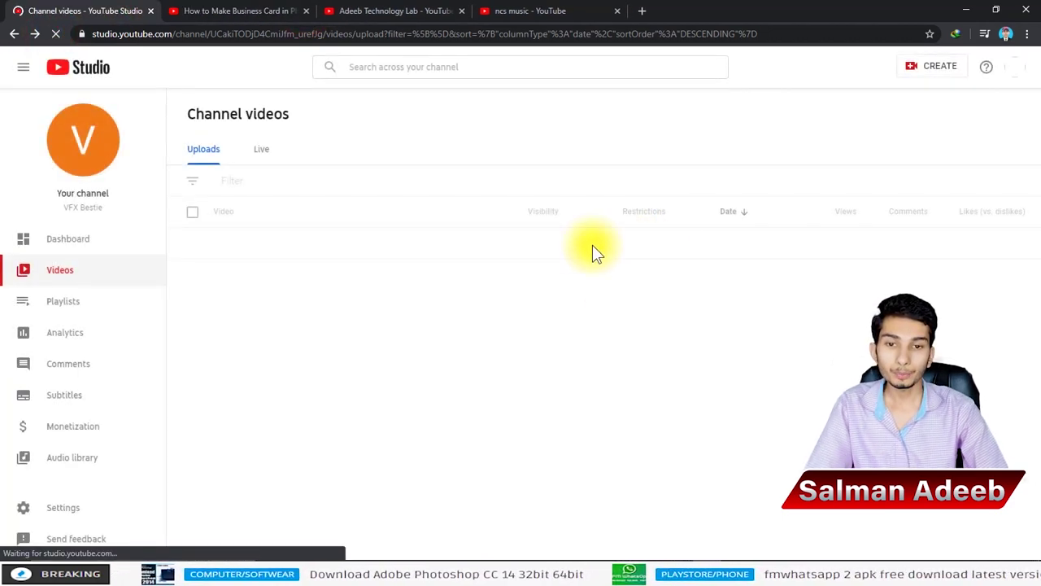
mouse_move(655, 244)
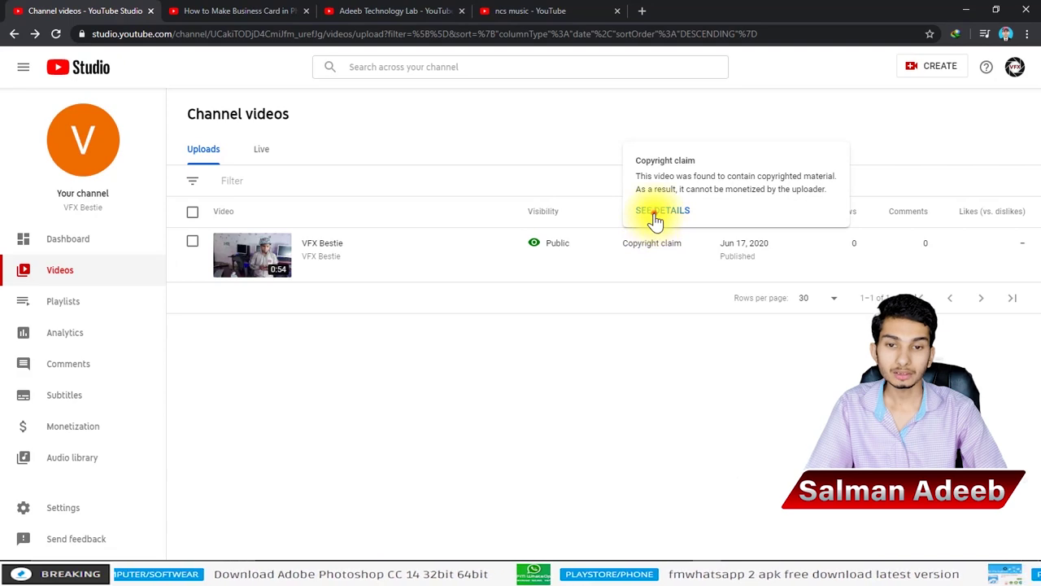
left_click(654, 213)
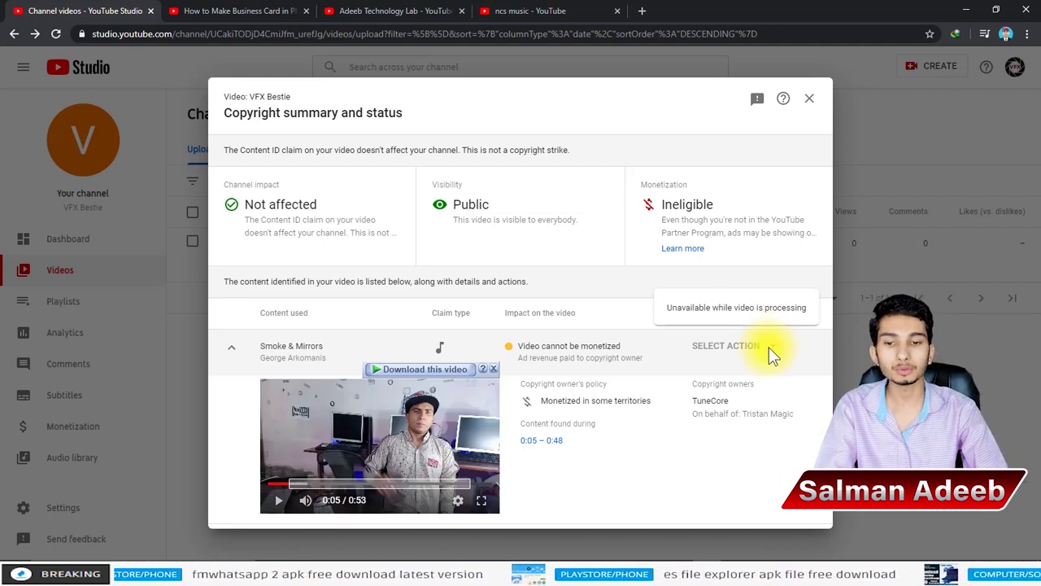
left_click(695, 486)
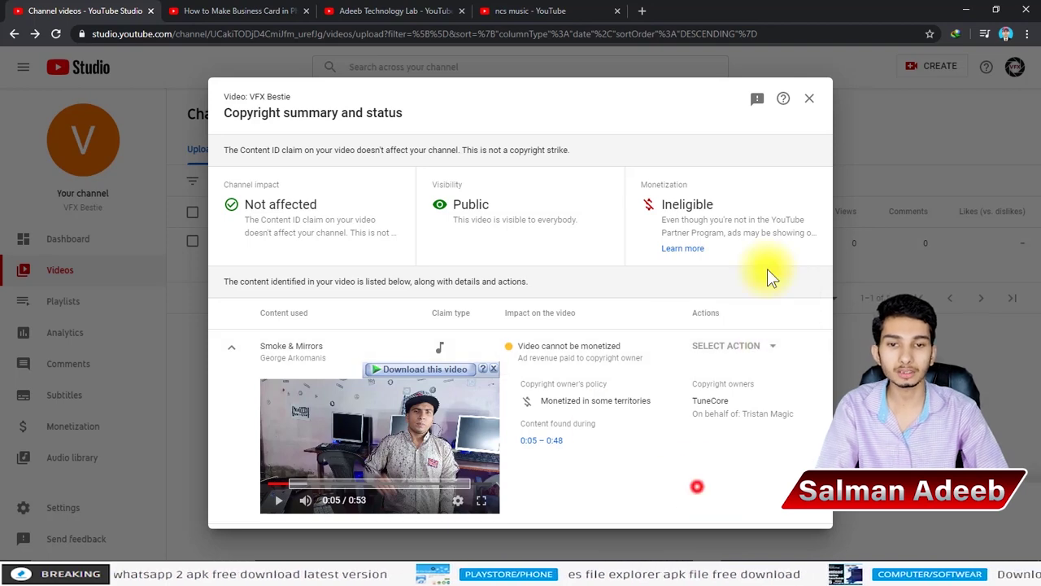
Step: Close the copyright summary and dismiss the leftover video download overlay on the channel videos page
left_click(813, 101)
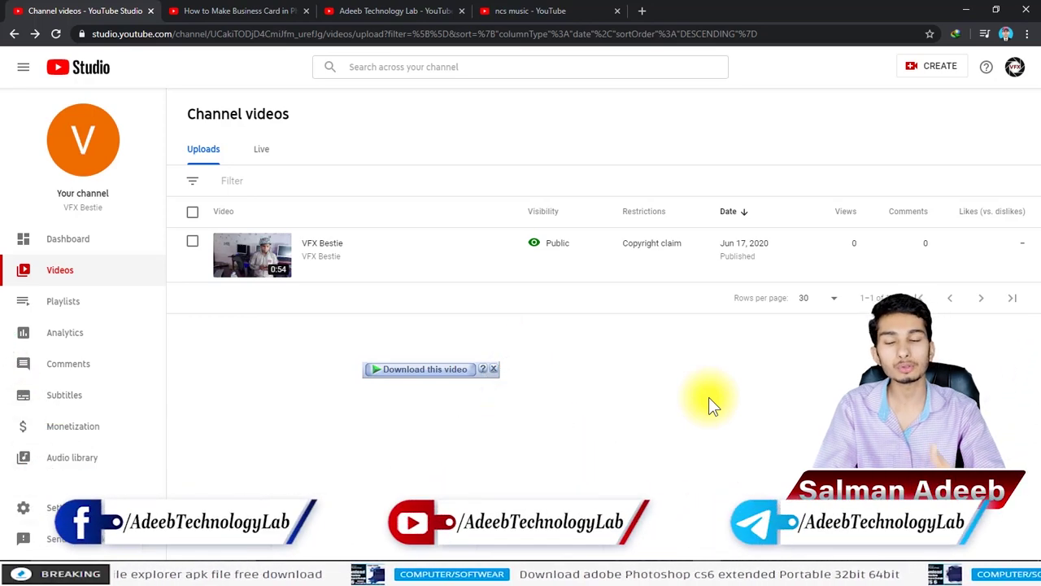
mouse_move(655, 242)
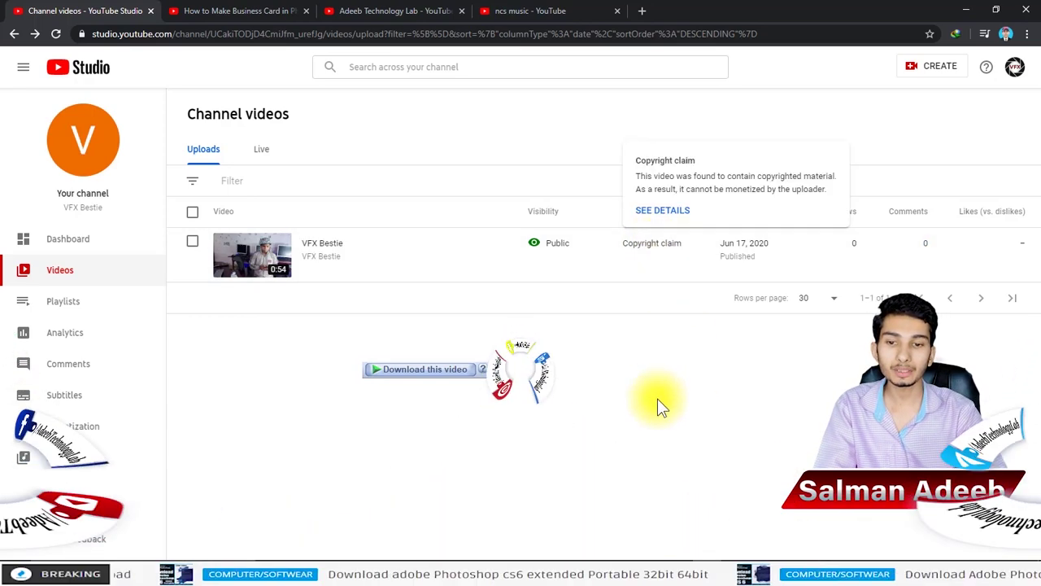
left_click(493, 369)
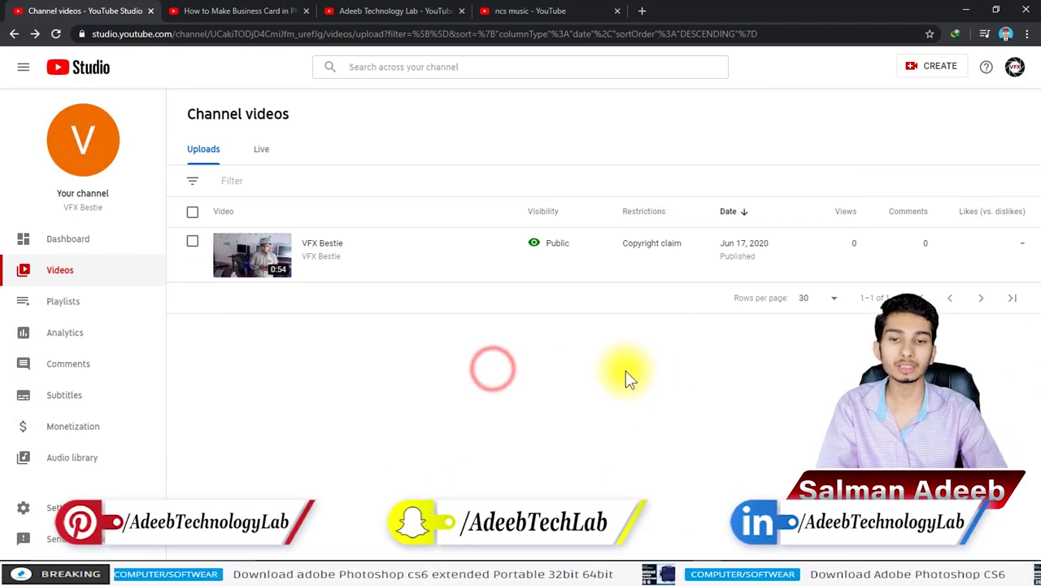